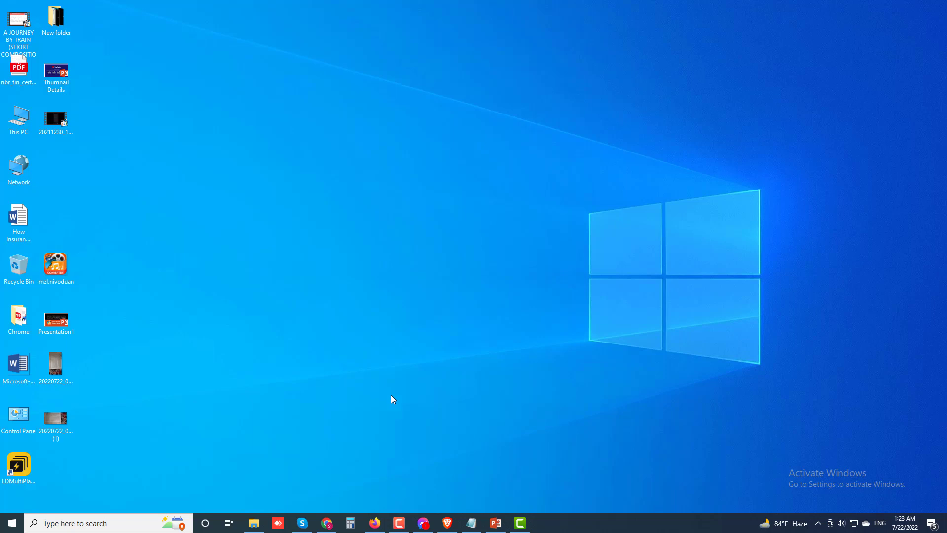
In Brave, search Google for the 'smallseotool' suggestion
left_click(448, 524)
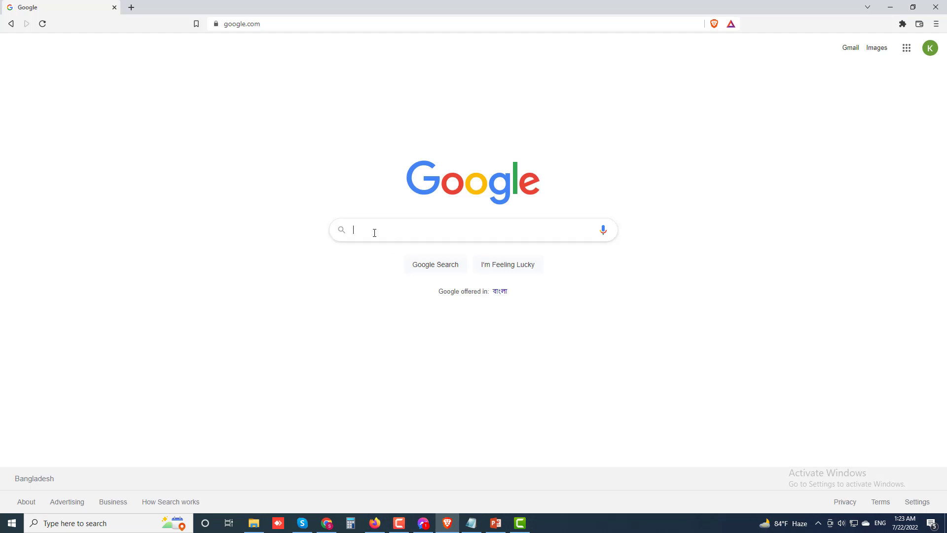
type("small")
key("Down")
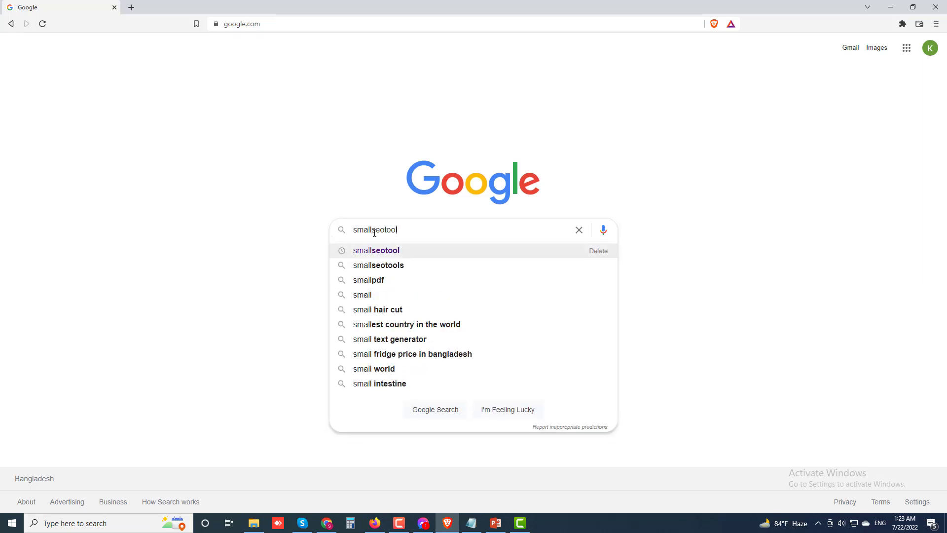
key("Return")
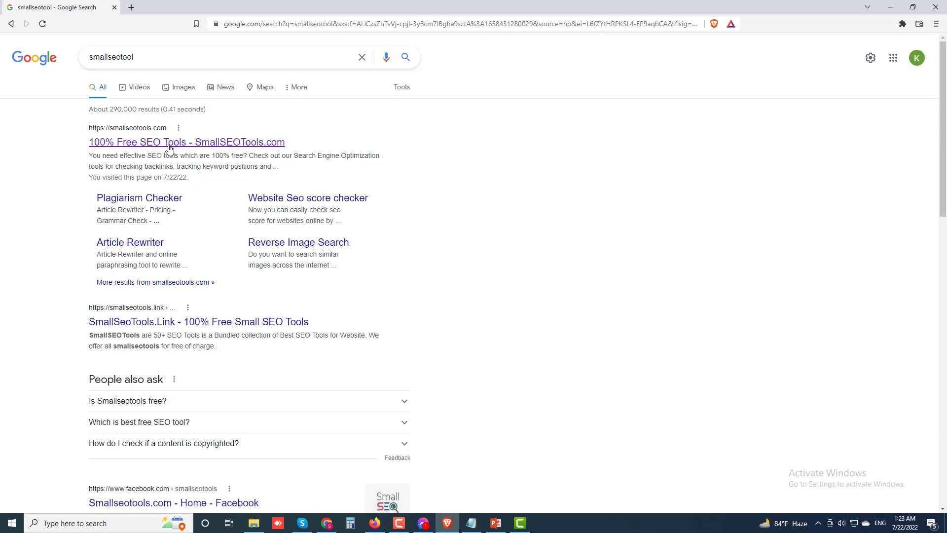
Open SmallSEOTools.com from the top result and browse its free tools grid
left_click(167, 147)
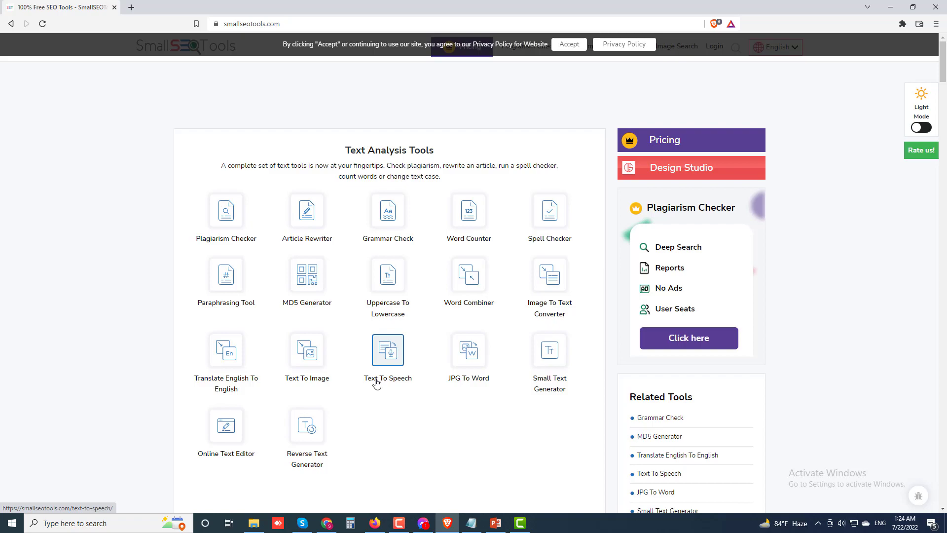
scroll(343, 324, "down", 4)
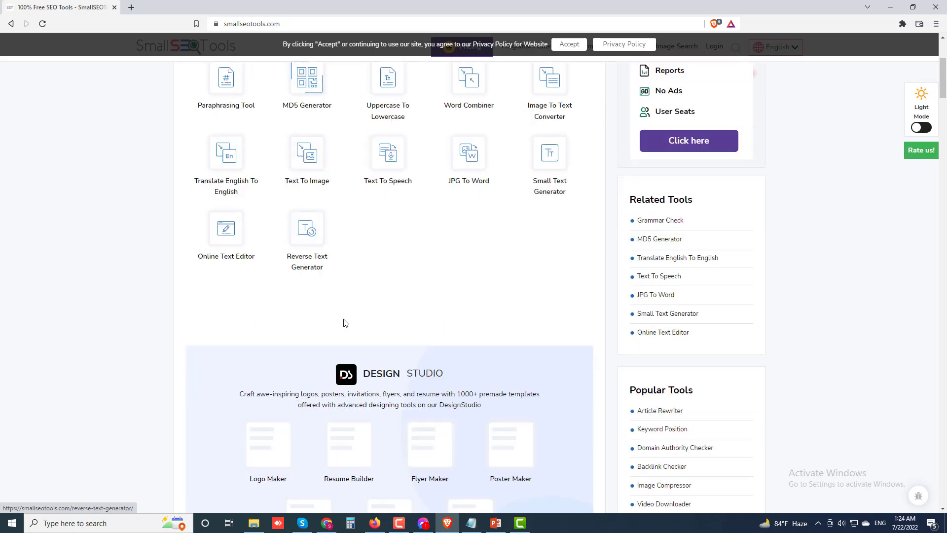
scroll(334, 328, "down", 3)
scroll(335, 328, "down", 4)
scroll(335, 328, "down", 3)
scroll(334, 328, "down", 3)
scroll(419, 366, "down", 2)
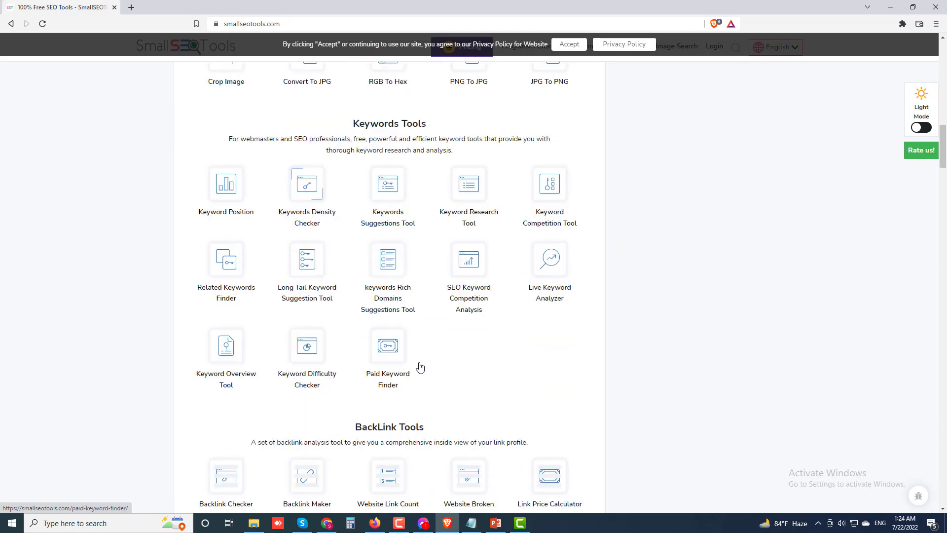
scroll(419, 365, "down", 4)
scroll(419, 366, "down", 3)
scroll(419, 366, "down", 2)
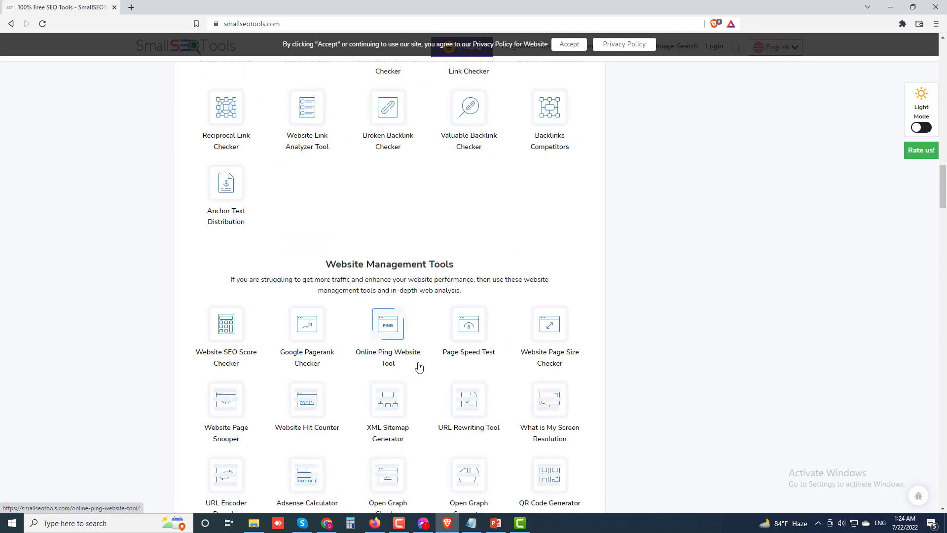
scroll(350, 376, "down", 4)
scroll(351, 376, "down", 4)
scroll(353, 374, "down", 5)
scroll(353, 374, "down", 2)
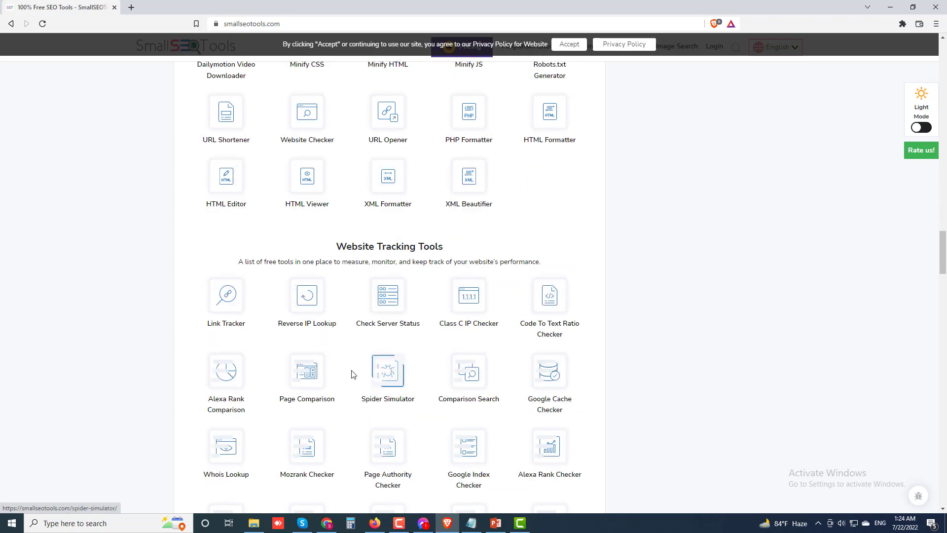
scroll(495, 322, "down", 3)
scroll(534, 334, "down", 2)
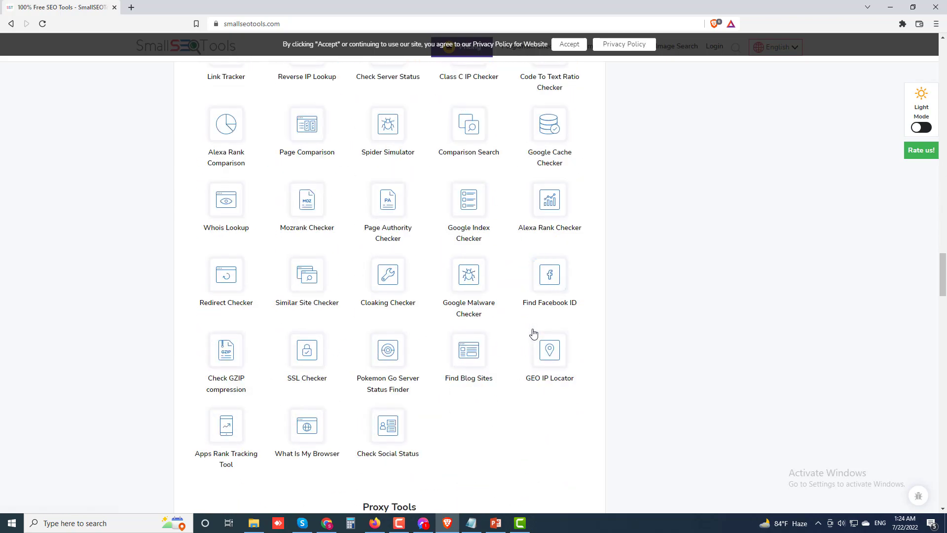
scroll(476, 324, "up", 10)
scroll(450, 332, "up", 15)
scroll(427, 326, "up", 5)
scroll(423, 328, "up", 6)
scroll(427, 327, "up", 6)
scroll(429, 329, "up", 4)
scroll(429, 328, "up", 3)
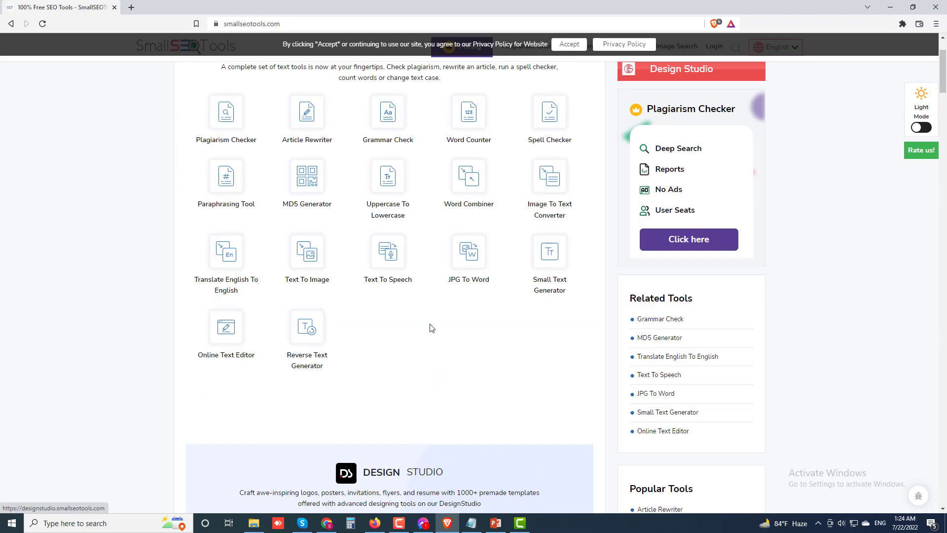
Open the Image To Text Converter under Text Analysis Tools
left_click(532, 196)
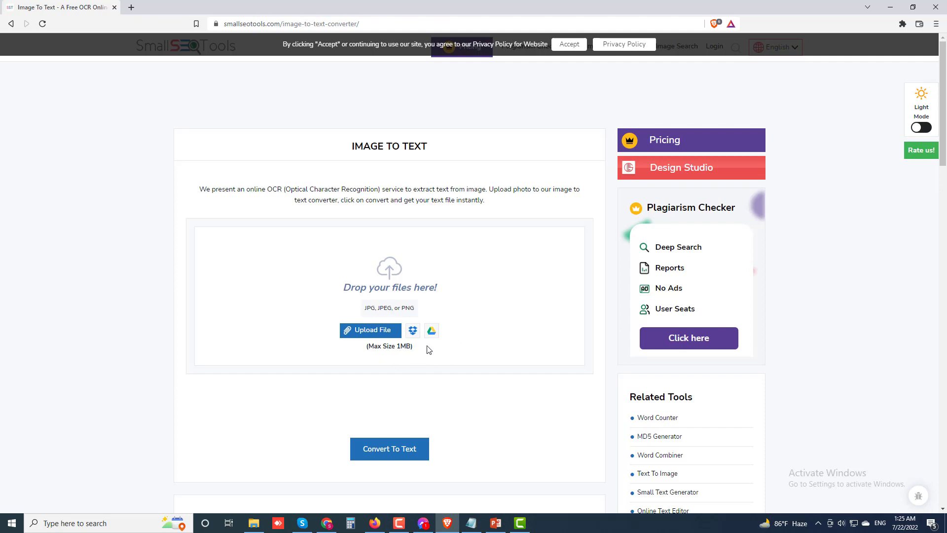
Upload the Desktop photo 20220722_004656 (1) to the converter
left_click(373, 331)
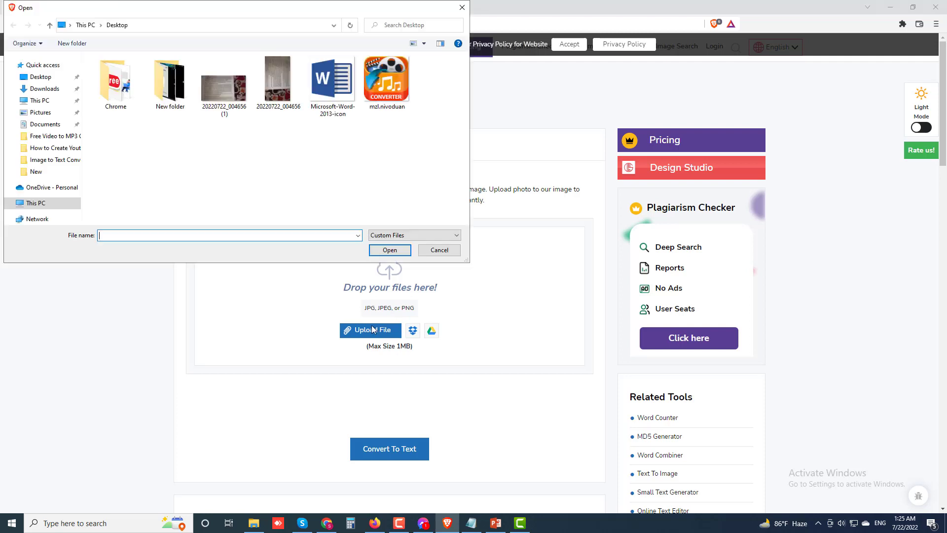
left_click(225, 95)
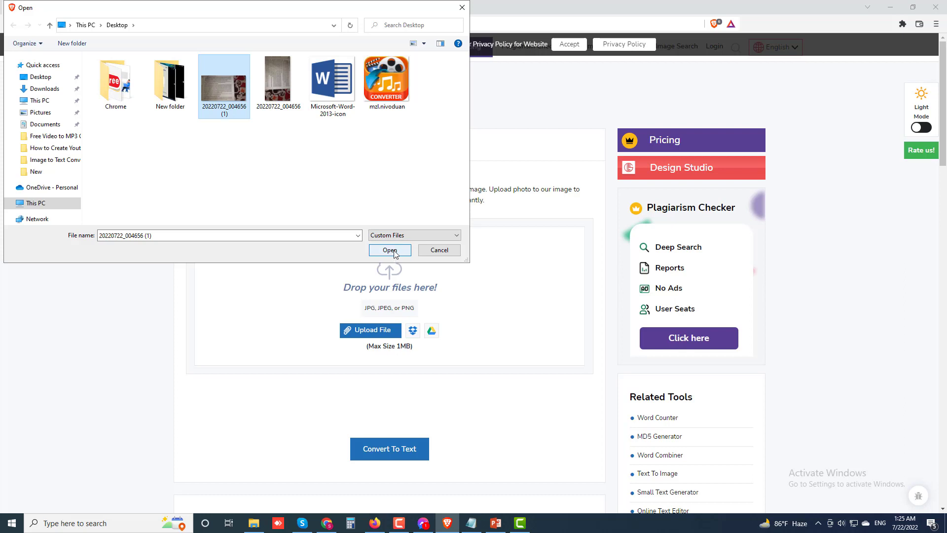
left_click(394, 253)
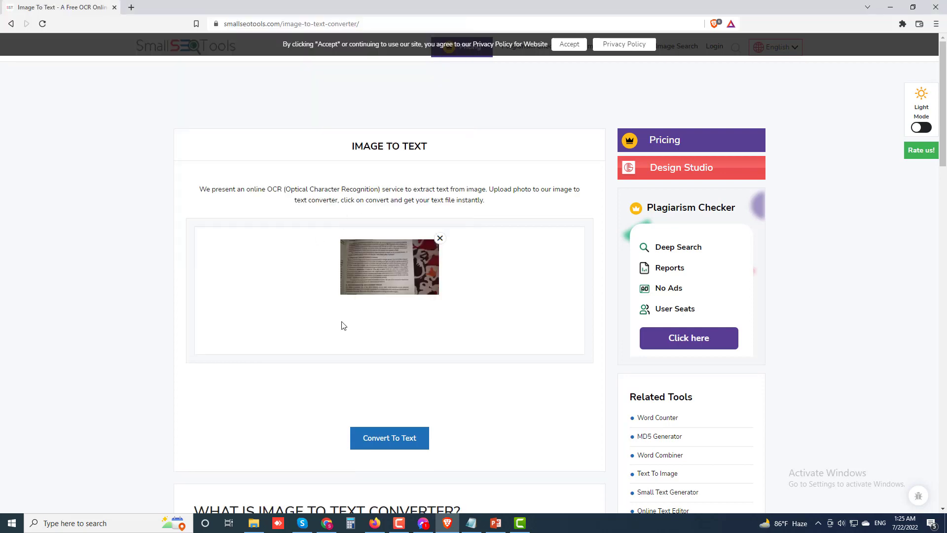
Convert the uploaded photo to text and scroll to the Result box
scroll(340, 325, "down", 2)
left_click(384, 348)
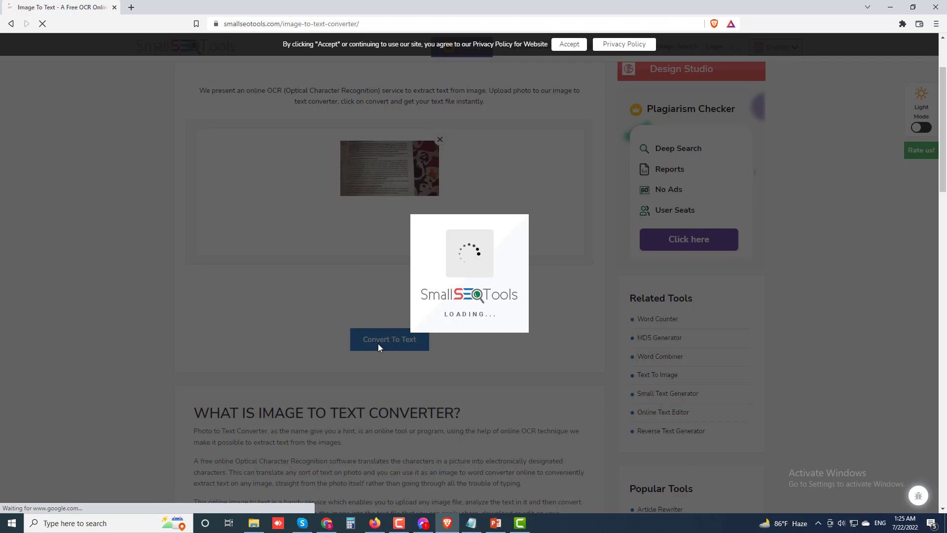
scroll(380, 348, "down", 15)
scroll(380, 348, "down", 2)
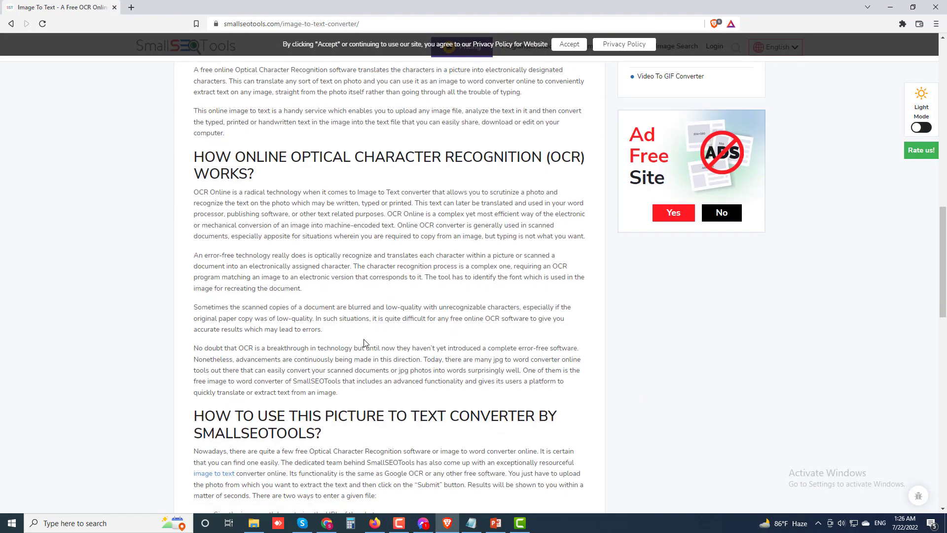
scroll(371, 340, "up", 5)
scroll(356, 338, "up", 5)
scroll(353, 338, "down", 1)
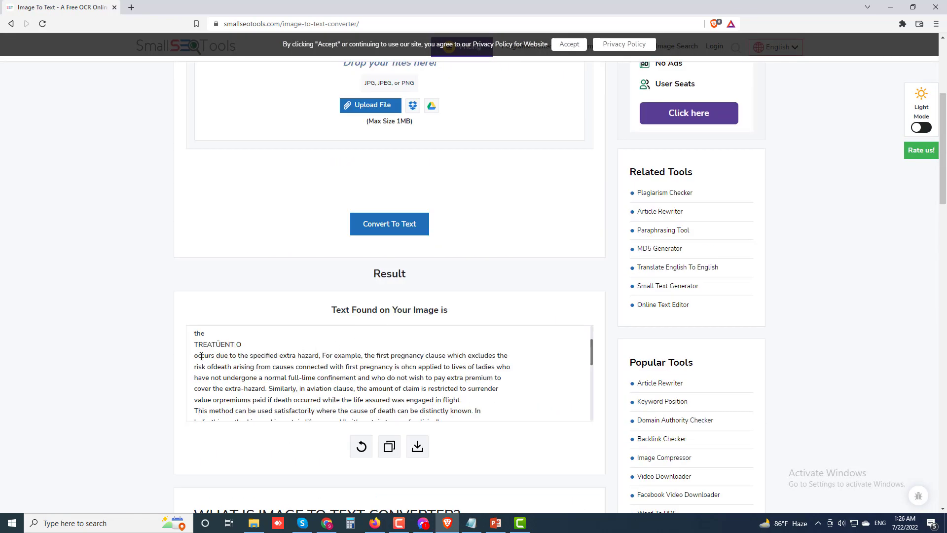
Select the extracted lines, ending on the period of assurance passage
mouse_move(195, 355)
left_mouse_down()
mouse_move(534, 402)
mouse_move(492, 397)
left_mouse_up()
scroll(353, 387, "down", 2)
scroll(202, 356, "down", 3)
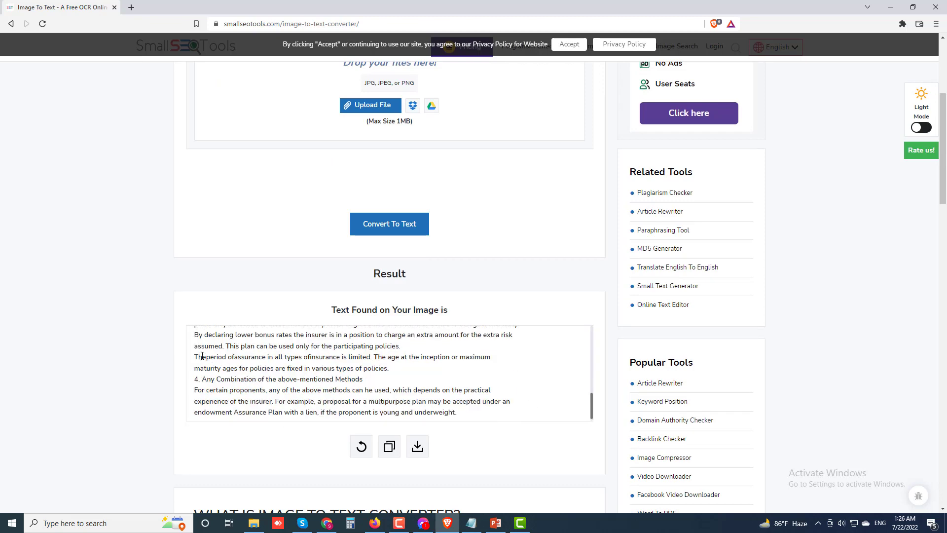
left_click_drag(197, 356, 515, 402)
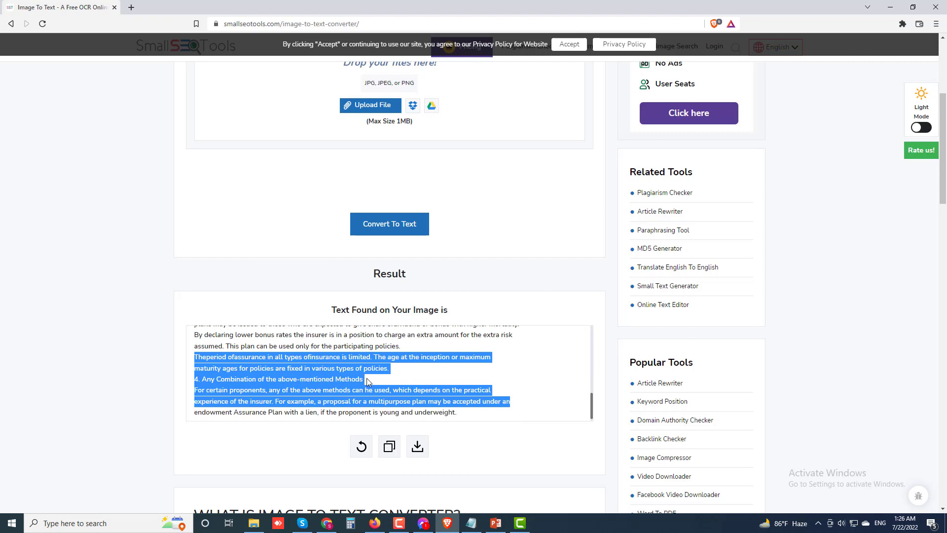